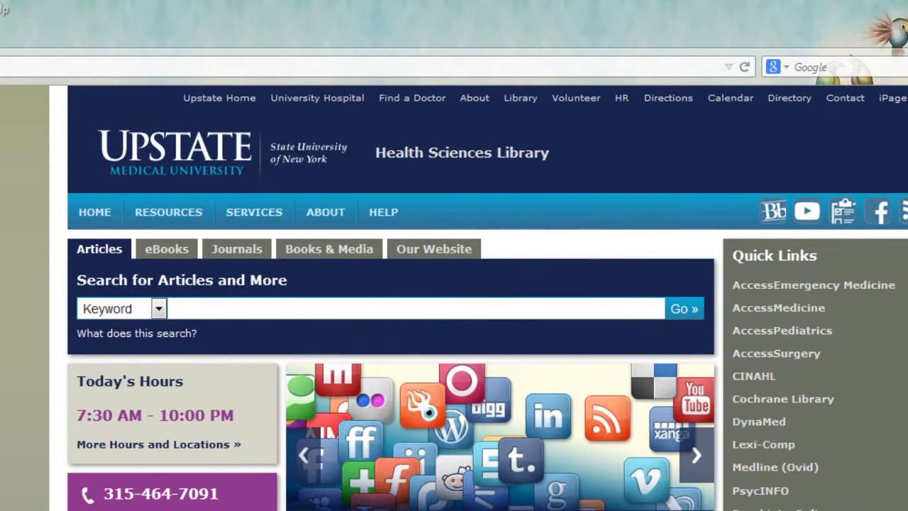
Locate Cochrane Library in the Upstate library home page's Quick Links list.
mouse_move(180, 220)
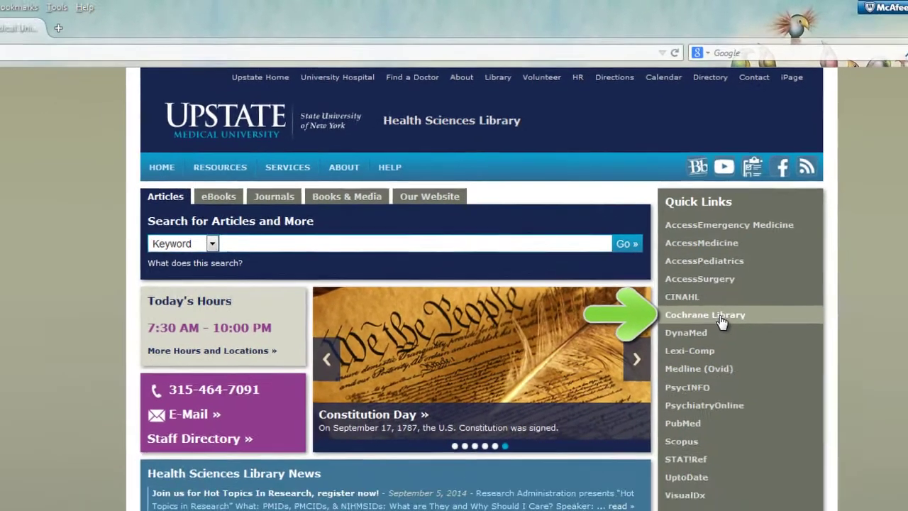
Open the Cochrane Library home page and look over its search area, current issue and topic listings.
click(761, 408)
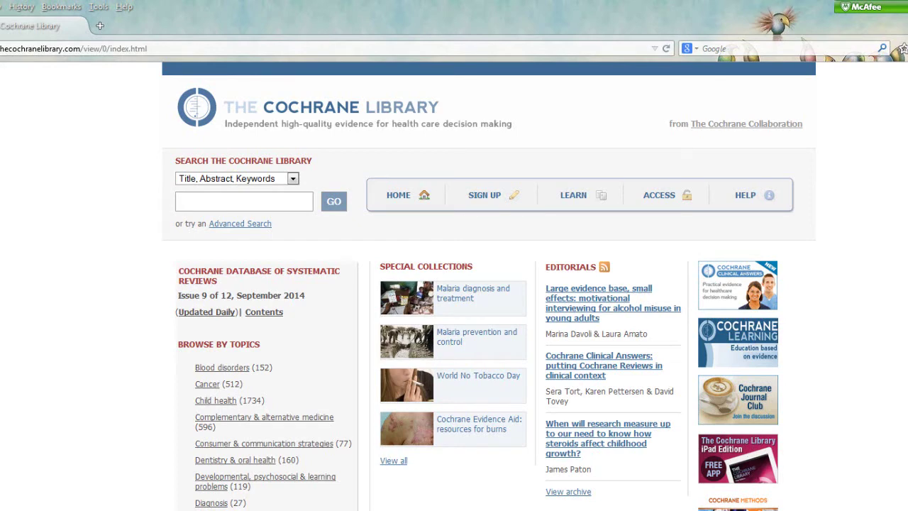
scroll(489, 286, down, 2)
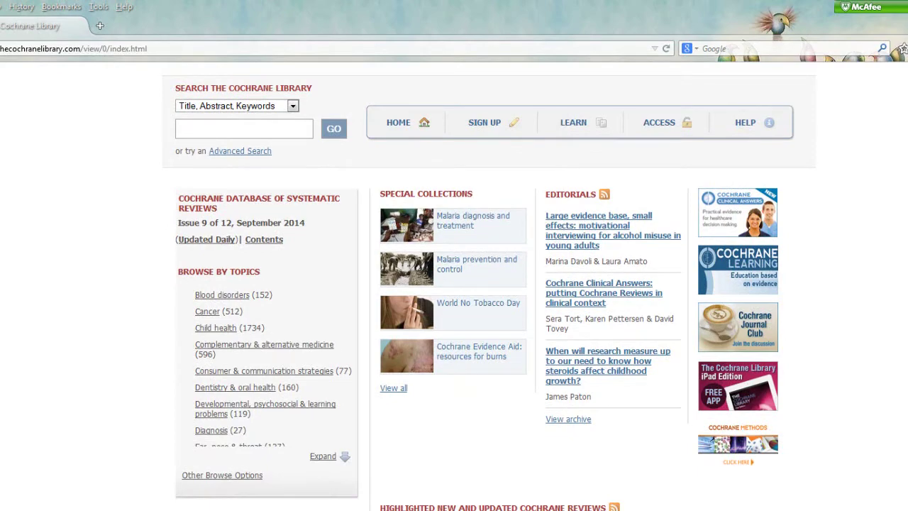
scroll(405, 397, down, 5)
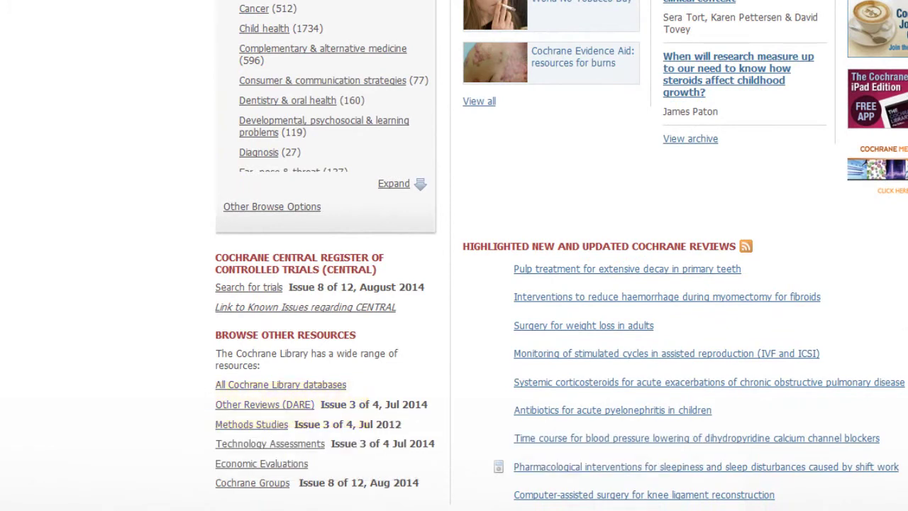
scroll(454, 256, up, 3)
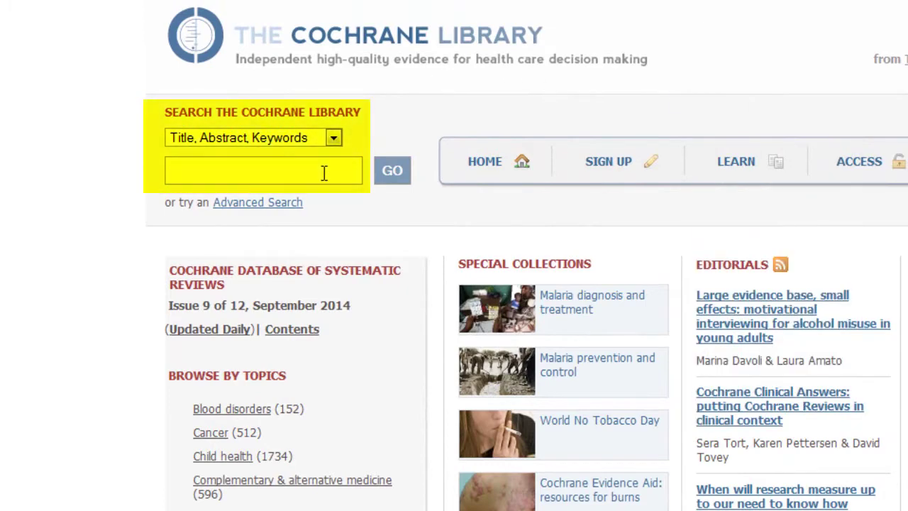
click(275, 205)
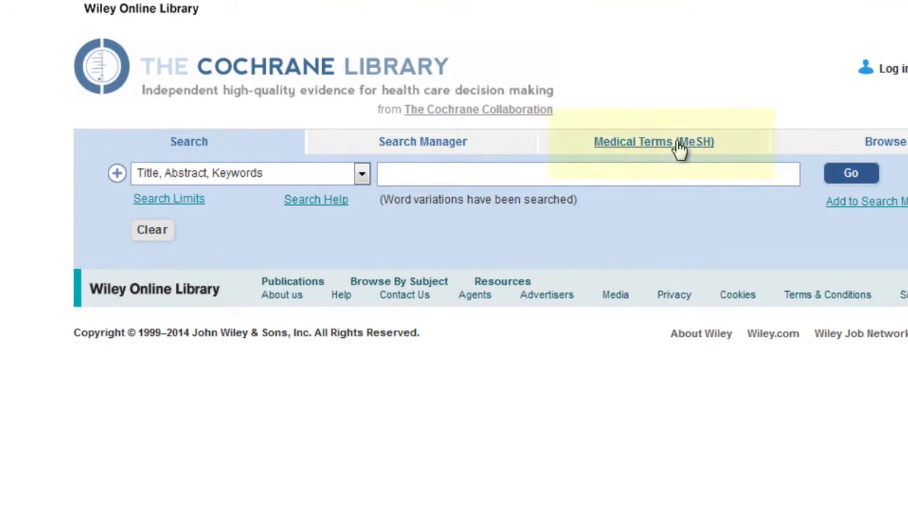
click(248, 87)
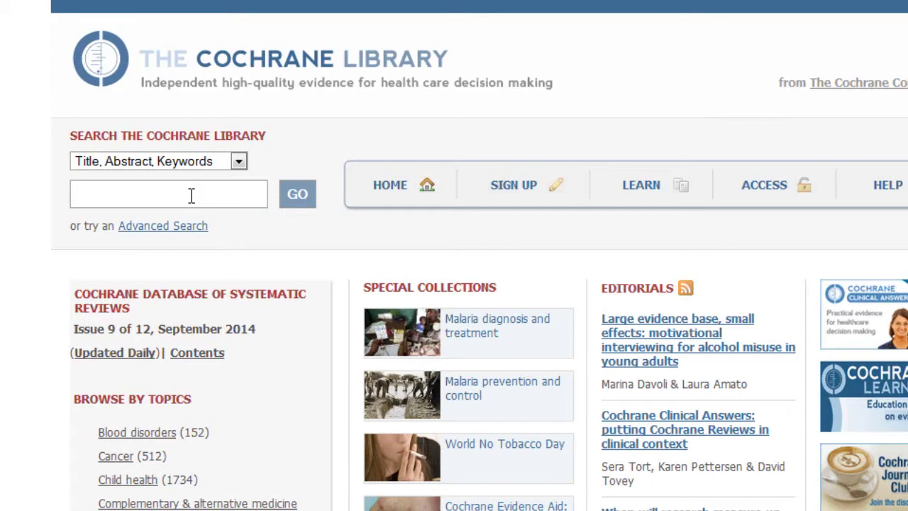
Search for 'carpal tunnel syndrome' and review the 16 Cochrane Reviews among 636 results.
text(carpal tunnel syndrome)
click(298, 195)
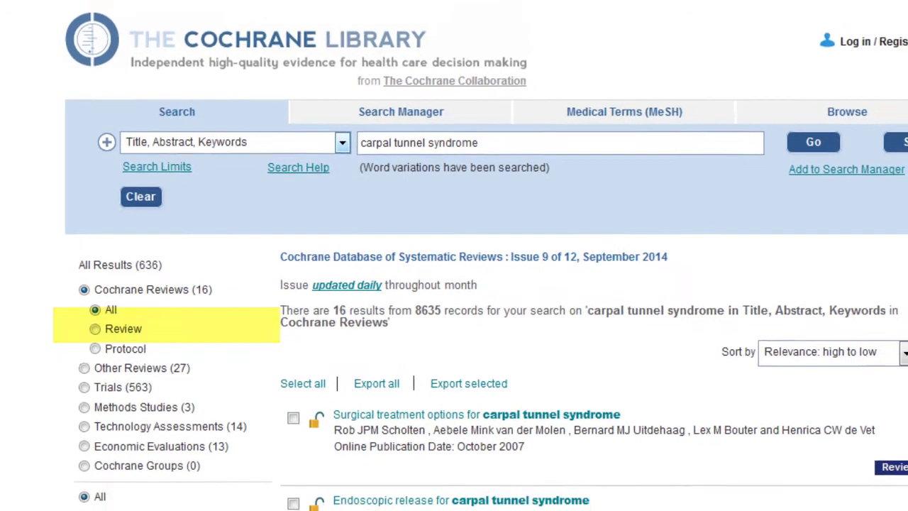
scroll(454, 284, down, 10)
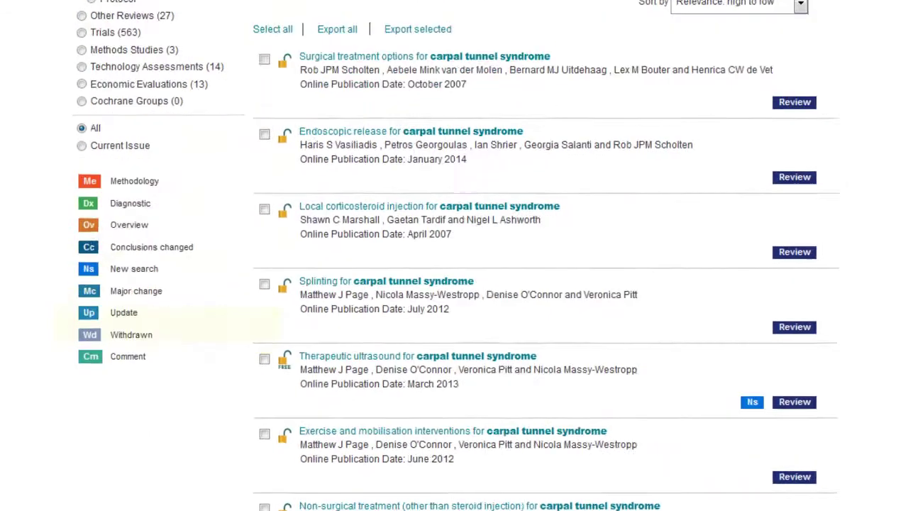
scroll(753, 351, down, 2)
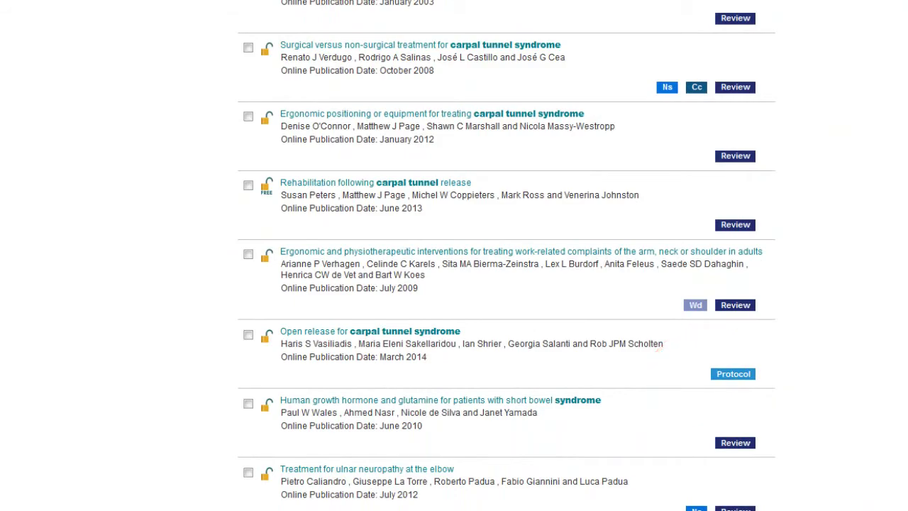
scroll(506, 256, up, 7)
scroll(506, 256, up, 3)
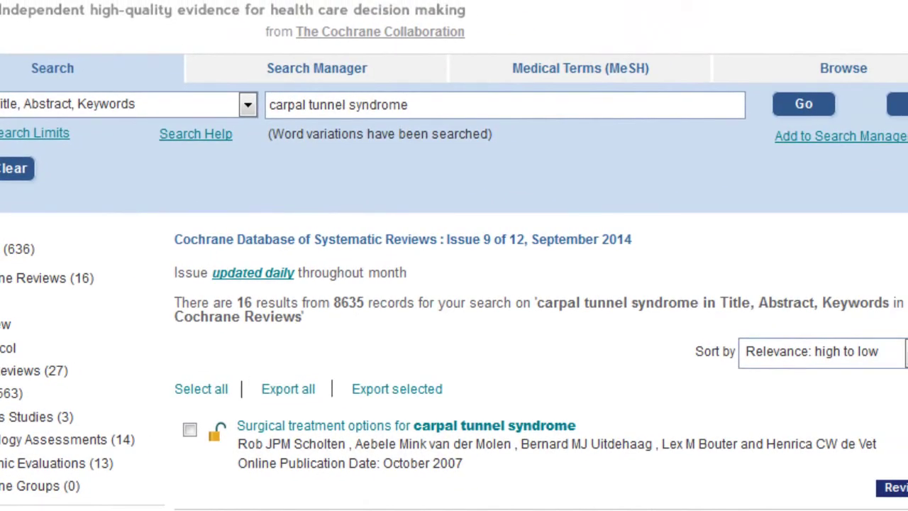
Append '(nonsurgical or conservative)' to the carpal tunnel syndrome query and run it.
click(489, 102)
text((no)
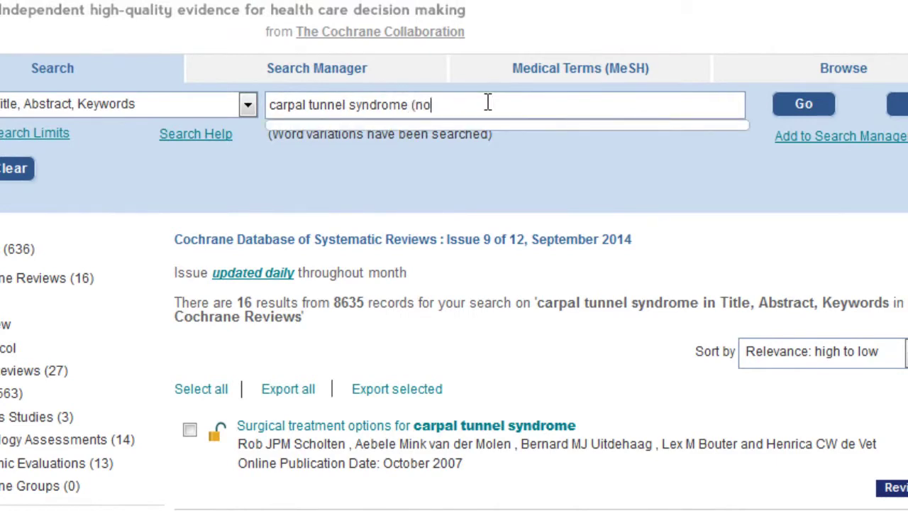
text(nsurgic)
key(BackSpace)
key(BackSpace)
text(rgical or cons)
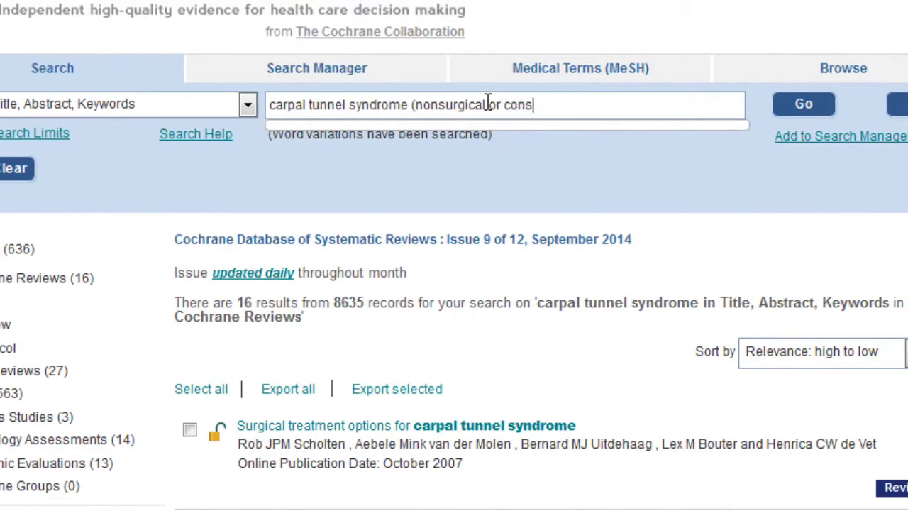
text(ervative))
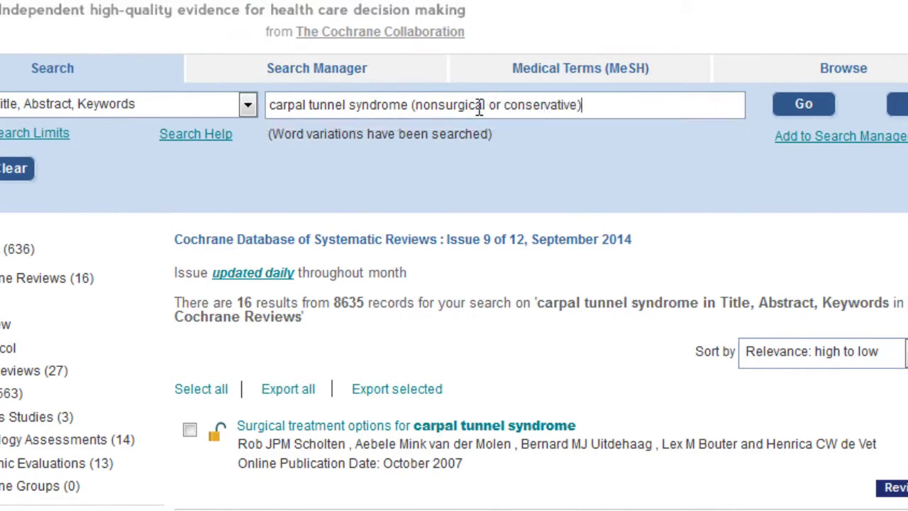
key(Return)
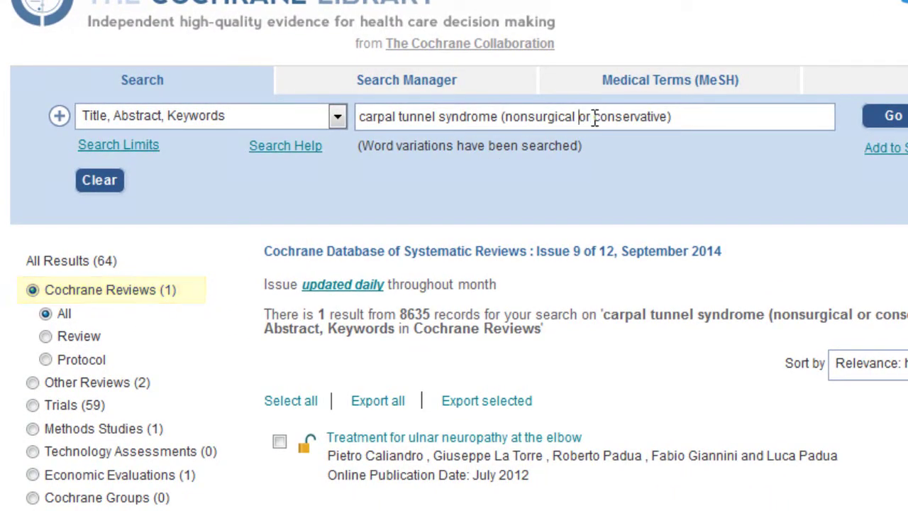
Add 'or non-surgical' to the query and rerun it, giving 8 Cochrane Reviews.
text(or non-)
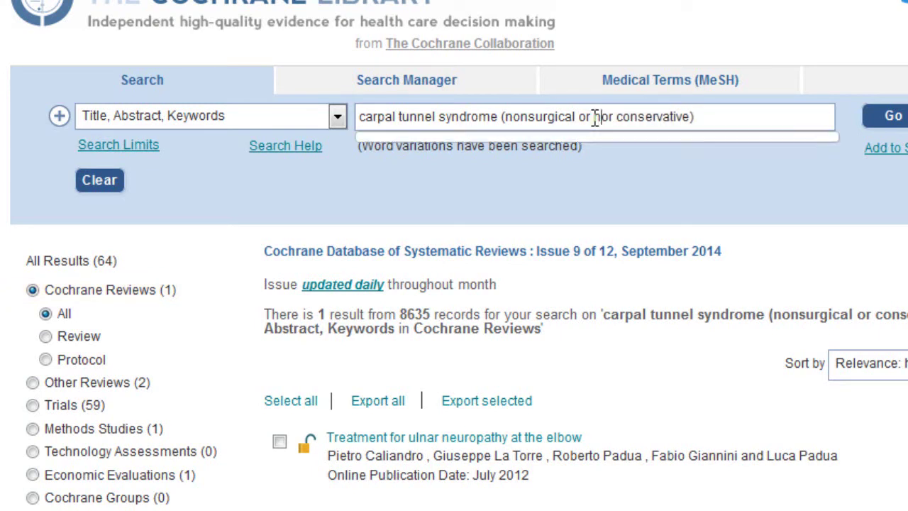
text(surgical o)
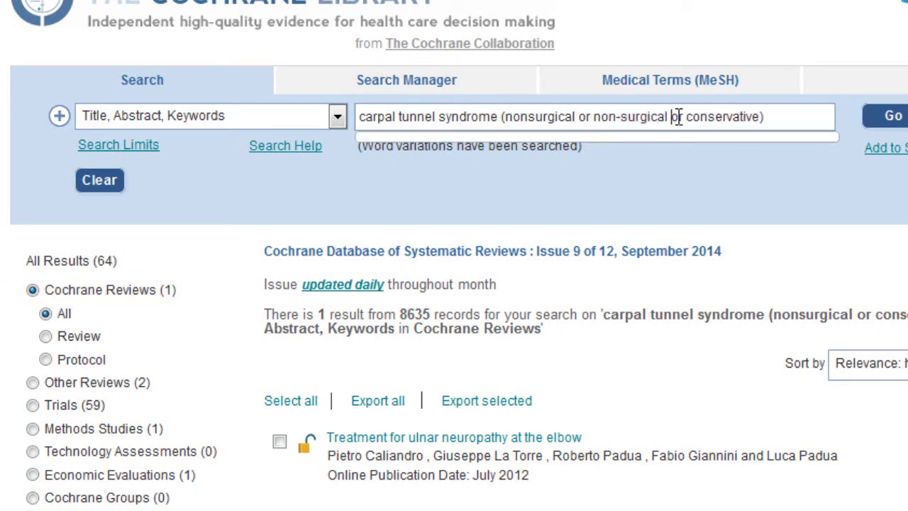
click(893, 118)
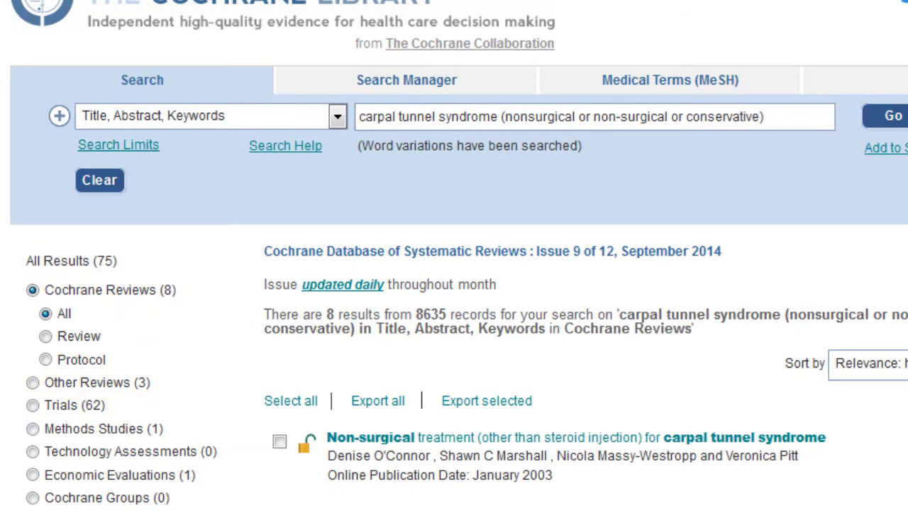
scroll(455, 284, down, 3)
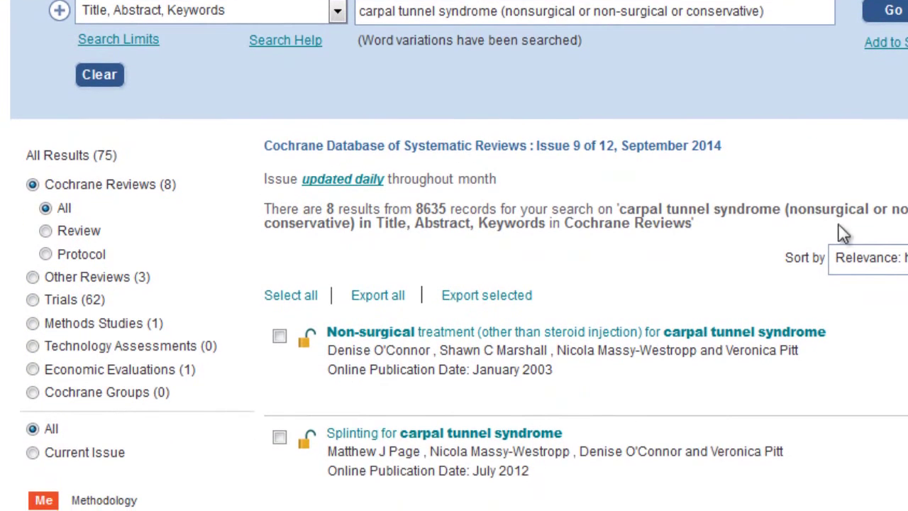
Open the Non-surgical treatment review and browse its references to included studies.
click(482, 333)
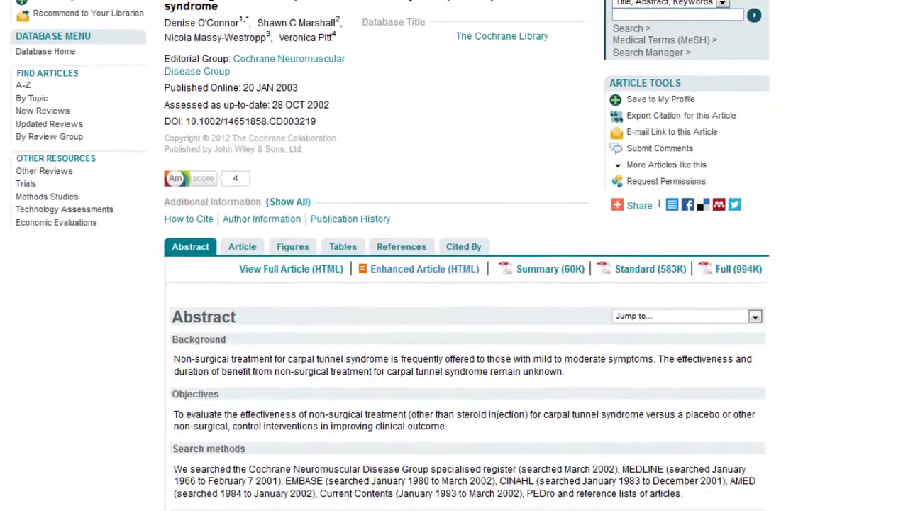
click(402, 246)
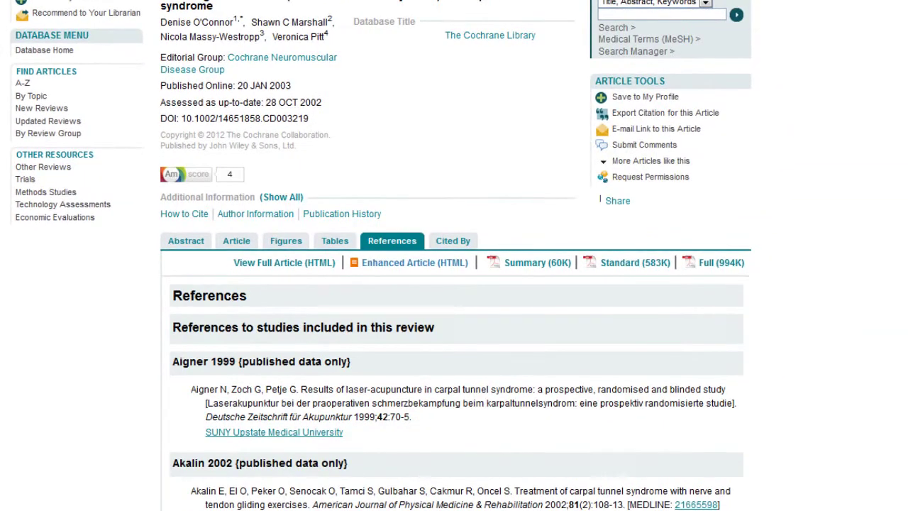
scroll(454, 319, down, 4)
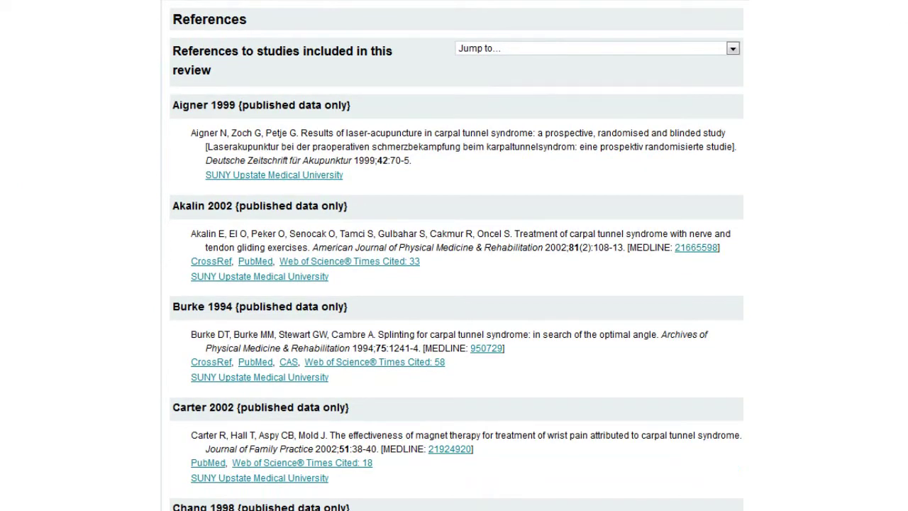
scroll(454, 255, down, 6)
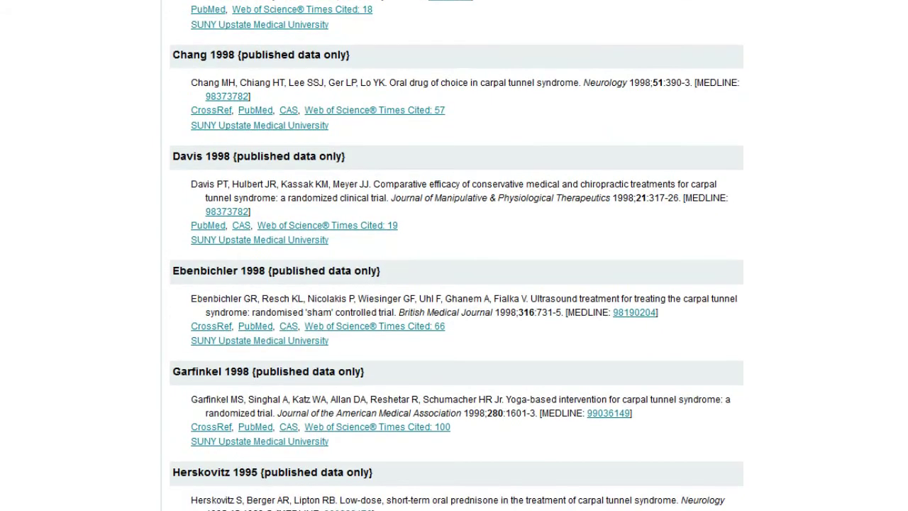
scroll(454, 256, down, 3)
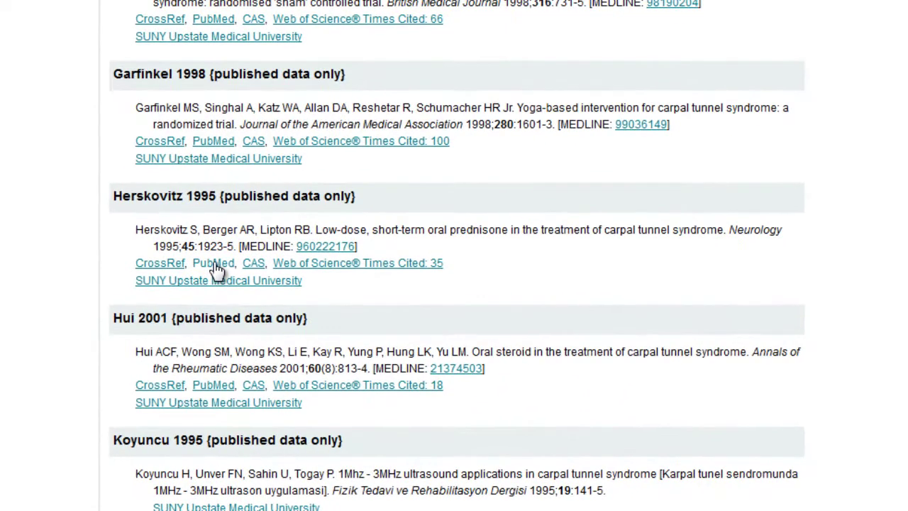
Open Hui 2001 in PubMed, copy its PMID 11482310, and start a new browser tab.
scroll(220, 298, down, 1)
click(224, 322)
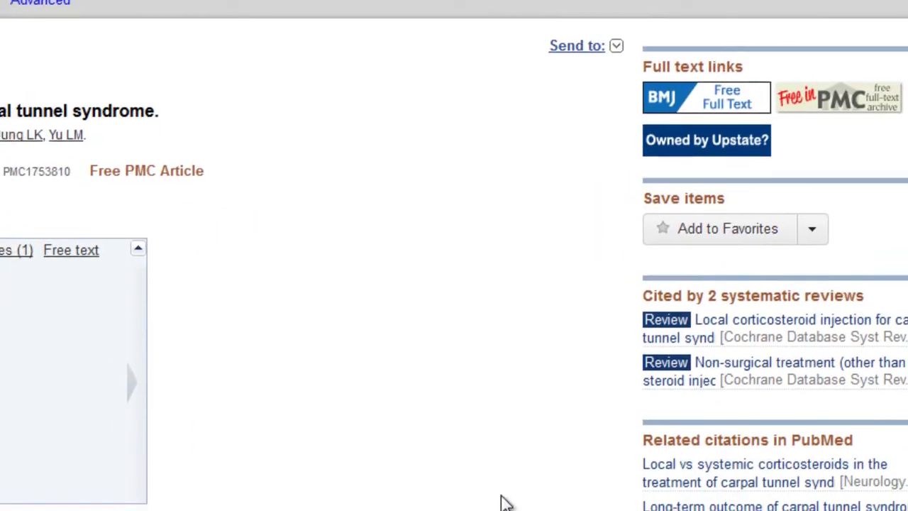
drag(155, 168, 105, 167)
key(ctrl+c)
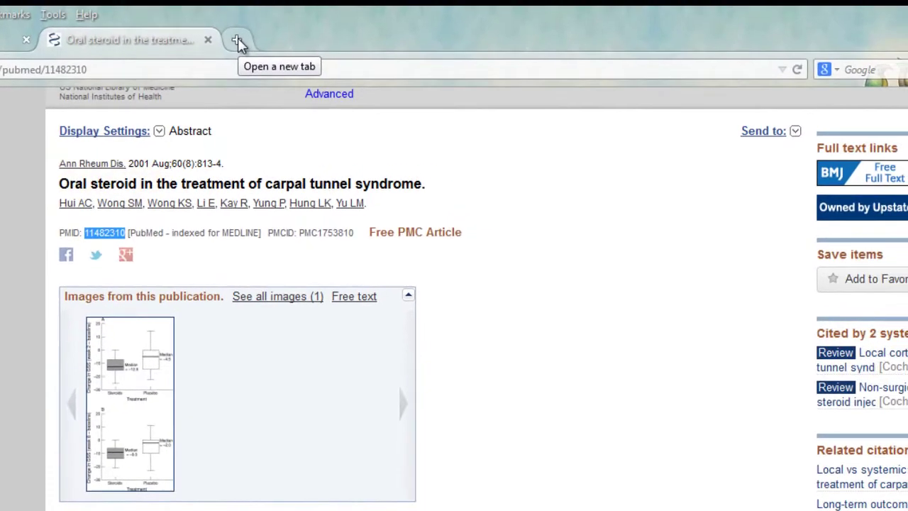
click(237, 38)
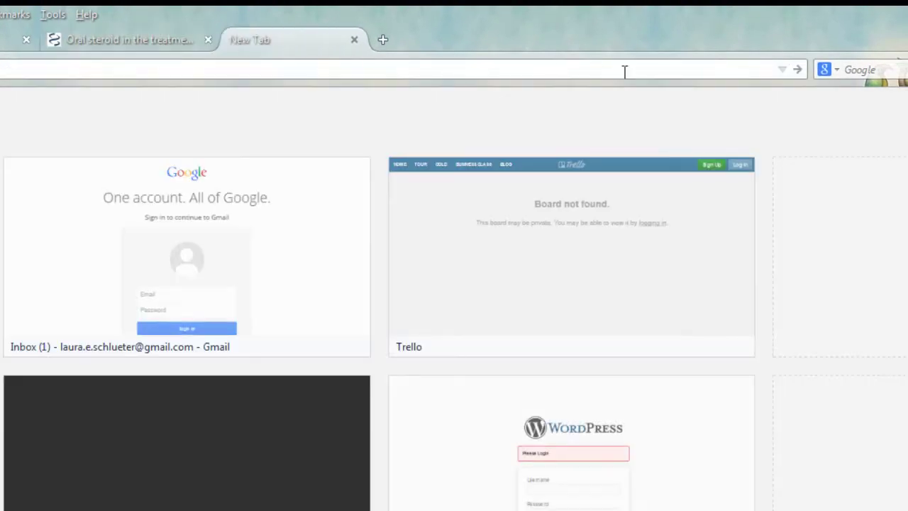
Reach PubMed through the Upstate library site and paste PMID 11482310 into the search box.
key(Return)
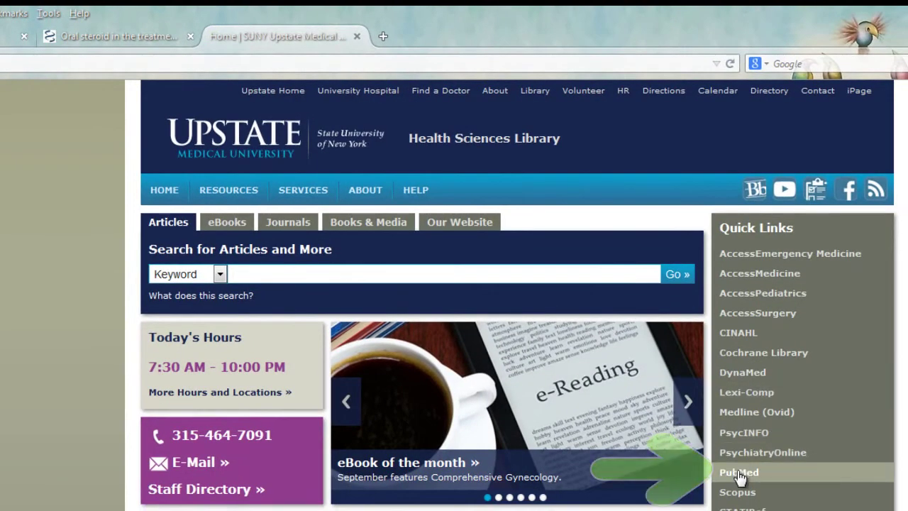
click(738, 473)
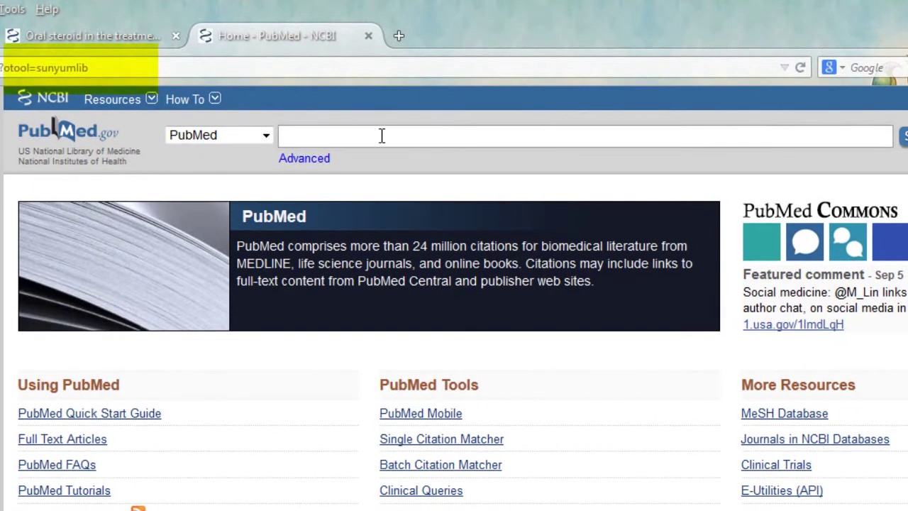
key(ctrl+v)
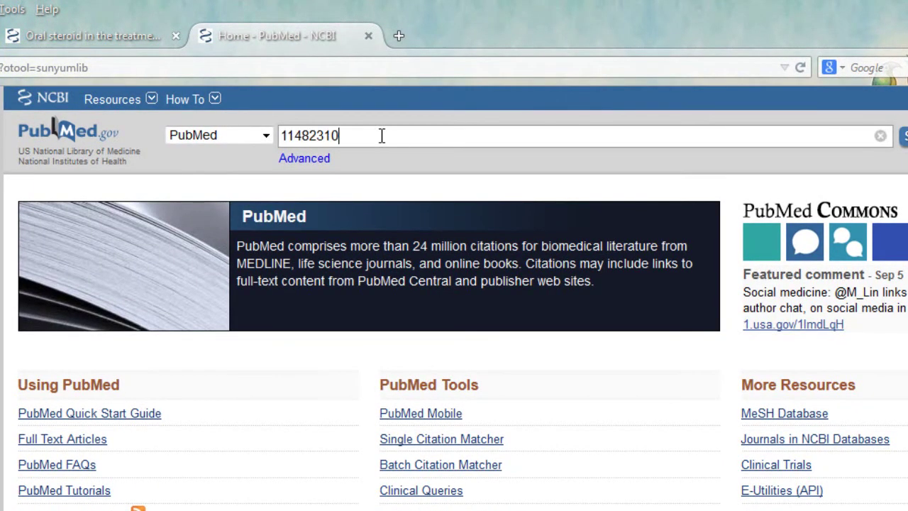
Search PubMed for 11482310 to reopen the oral steroid carpal tunnel syndrome abstract.
click(906, 137)
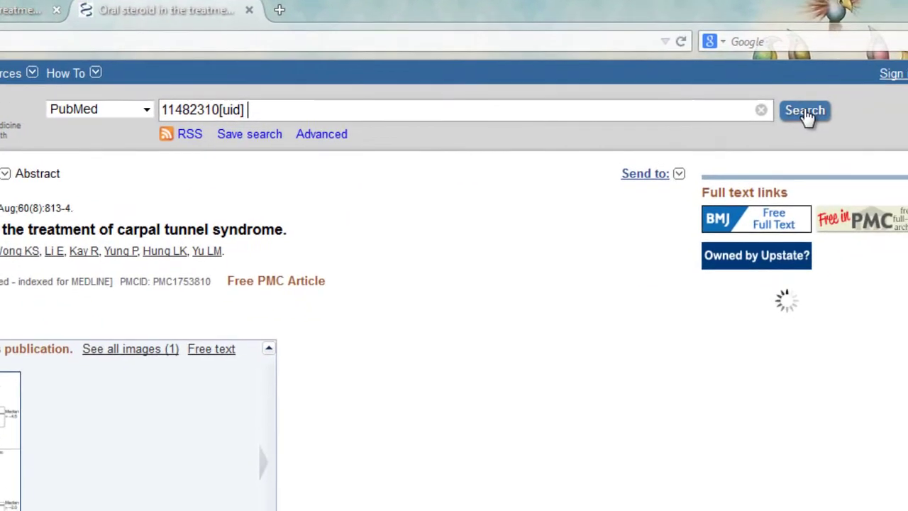